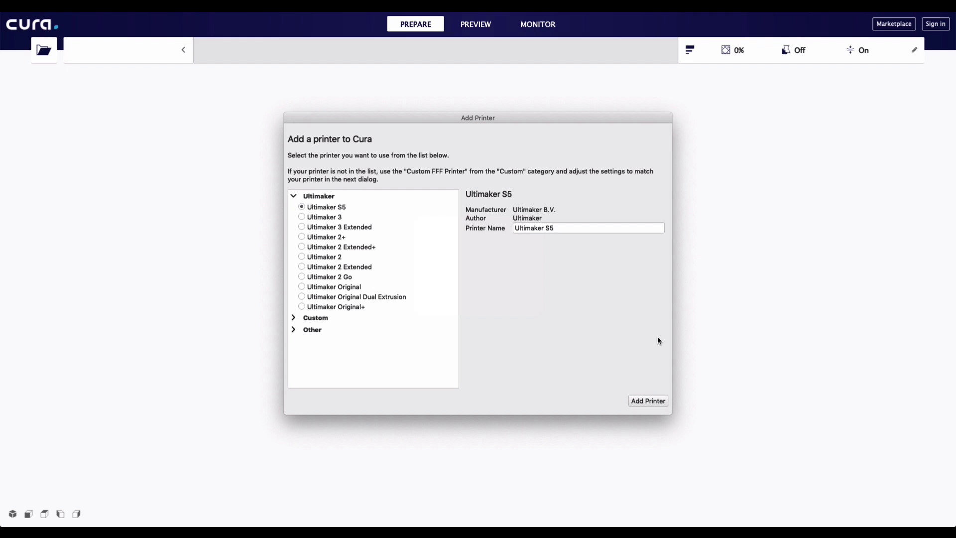
Add an Ultimaker S5 printer, keeping its default name 'Ultimaker S5'
{"action": "left_click", "coordinate": [664, 402]}
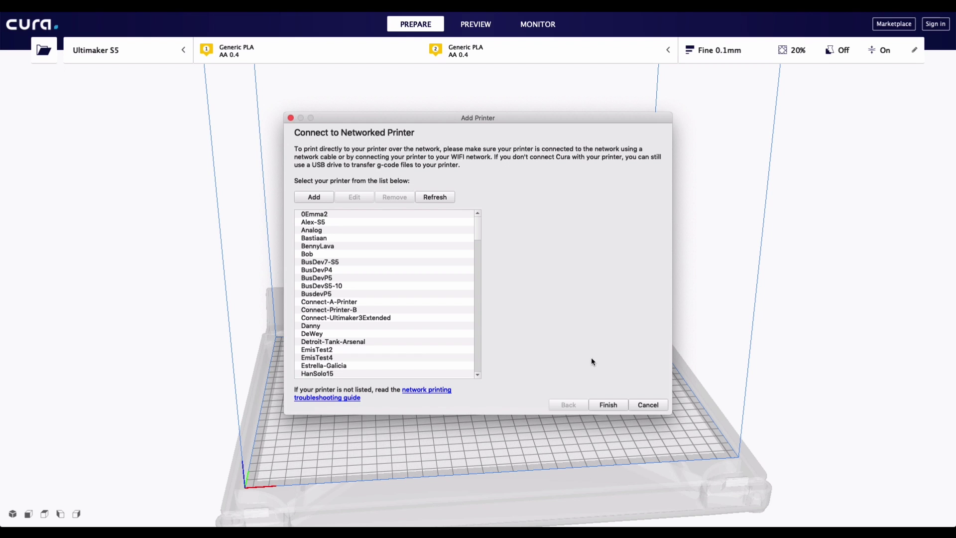
Connect to the networked printer Ultimaker-S5-Host
{"action": "left_click_drag", "start_coordinate": [480, 236], "coordinate": [482, 365]}
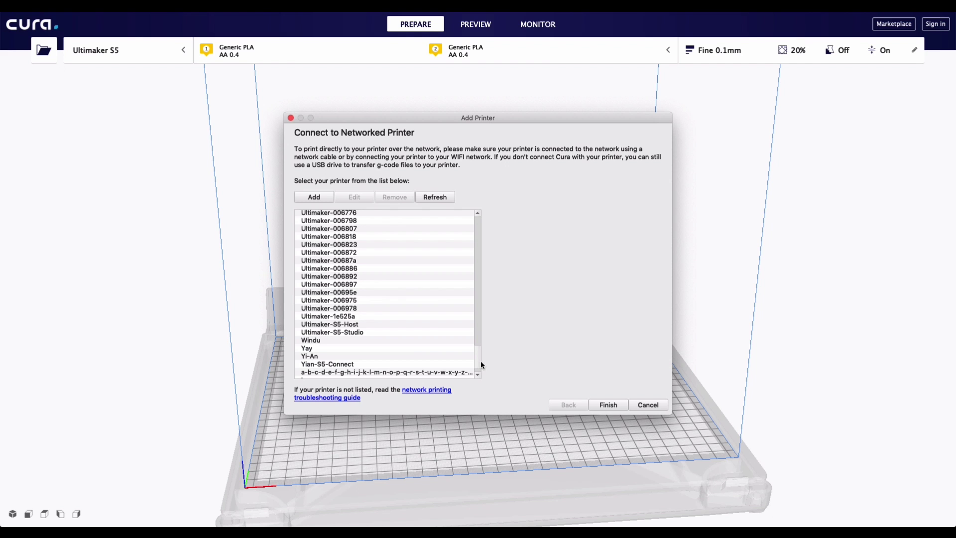
{"action": "left_click", "coordinate": [407, 325]}
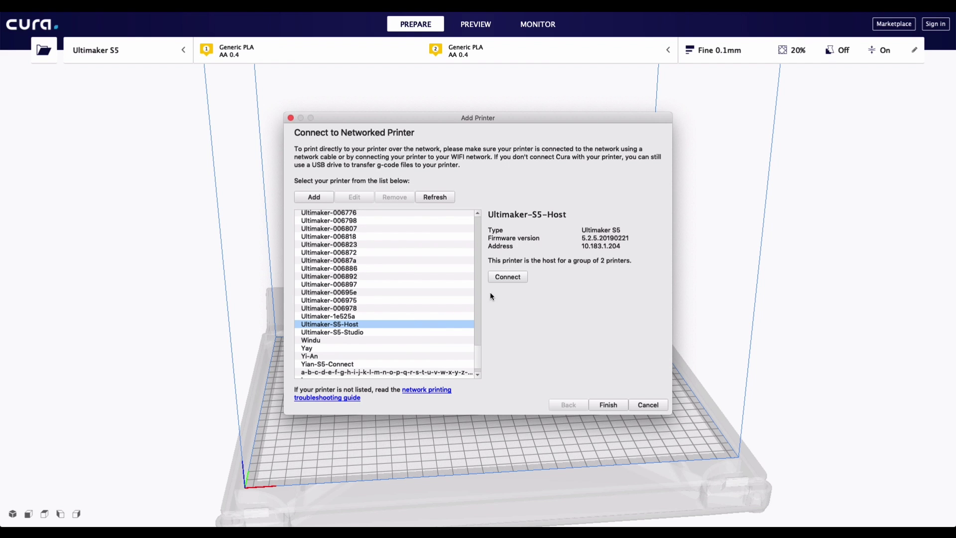
{"action": "left_click", "coordinate": [524, 278]}
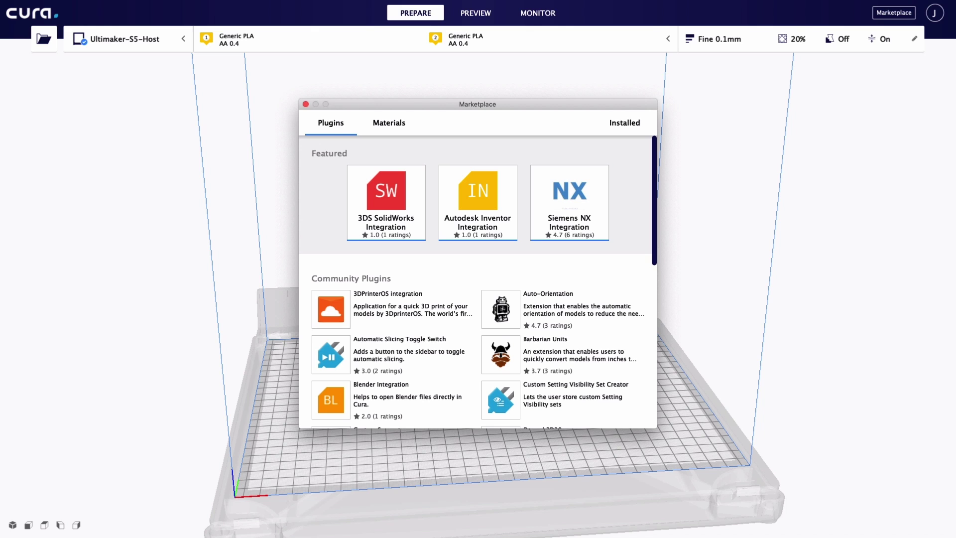
Browse the material vendors listed on the Marketplace's Materials tab
{"action": "left_click", "coordinate": [388, 122]}
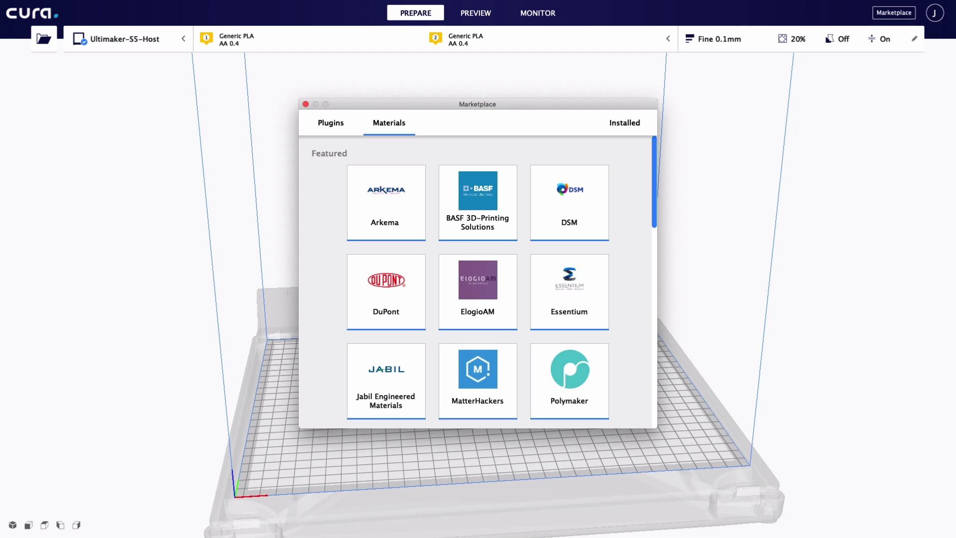
{"action": "scroll", "coordinate": [478, 281], "scroll_direction": "down", "scroll_amount": 3}
{"action": "scroll", "coordinate": [478, 281], "scroll_direction": "down", "scroll_amount": 1}
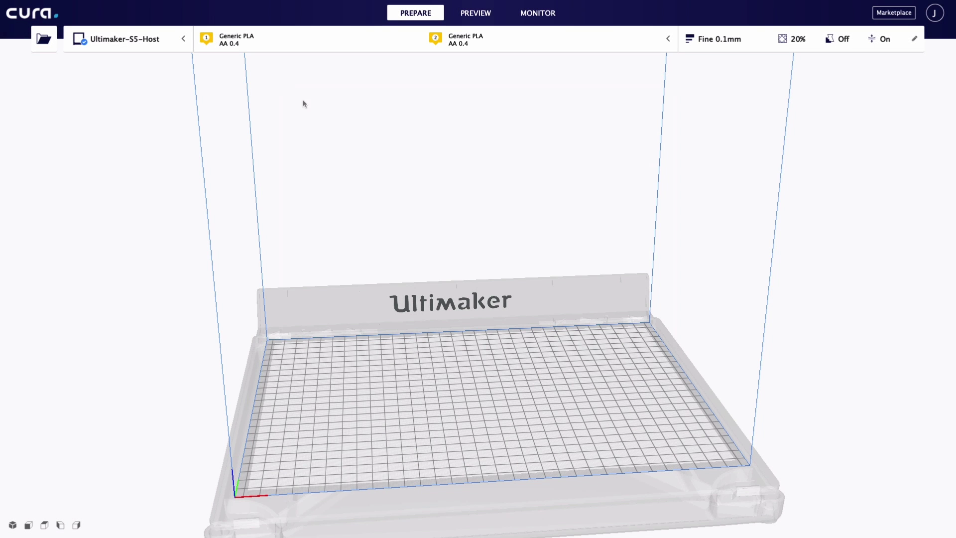
Load Ultimaker_coupler.stl onto the build plate
{"action": "left_click", "coordinate": [55, 44]}
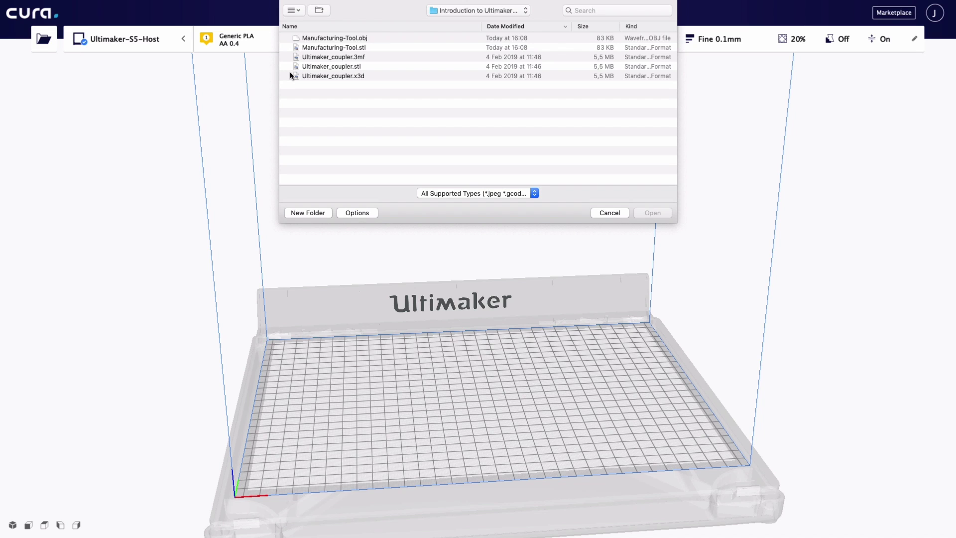
{"action": "left_click", "coordinate": [313, 68]}
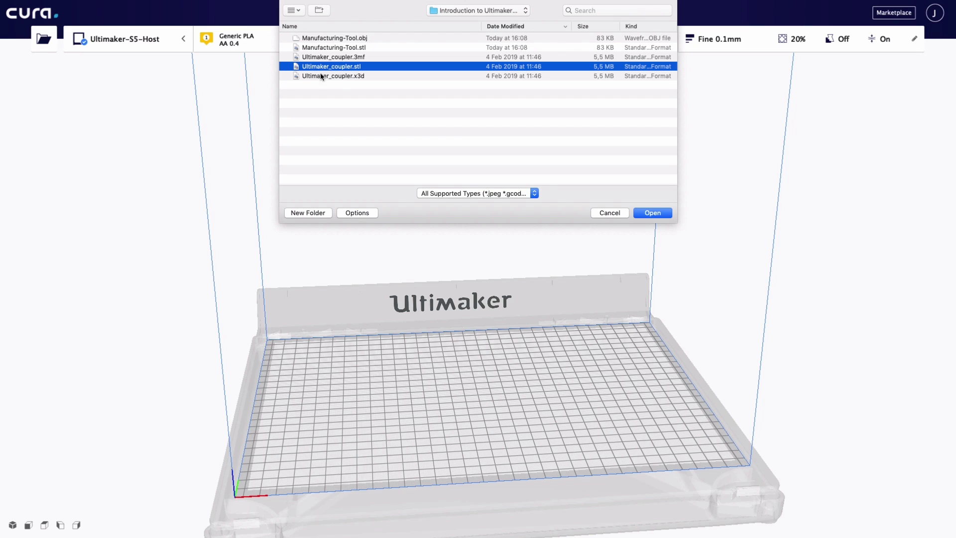
{"action": "left_click", "coordinate": [666, 214]}
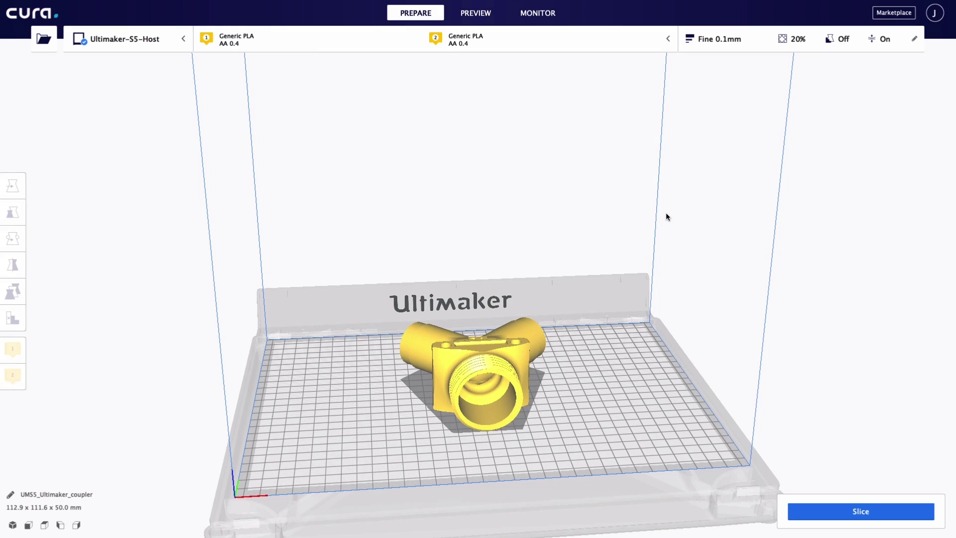
{"action": "right_click_drag", "start_coordinate": [654, 219], "coordinate": [599, 231]}
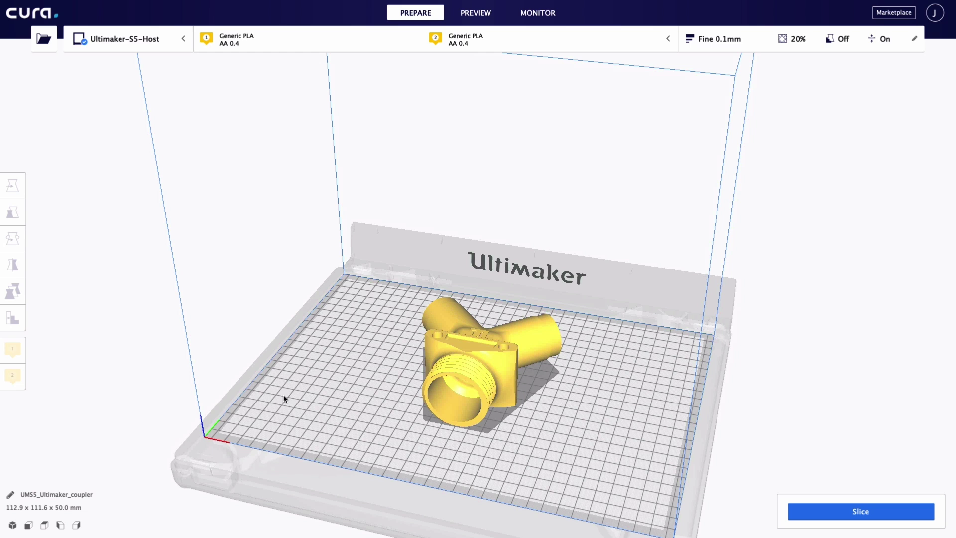
{"action": "left_click", "coordinate": [13, 525]}
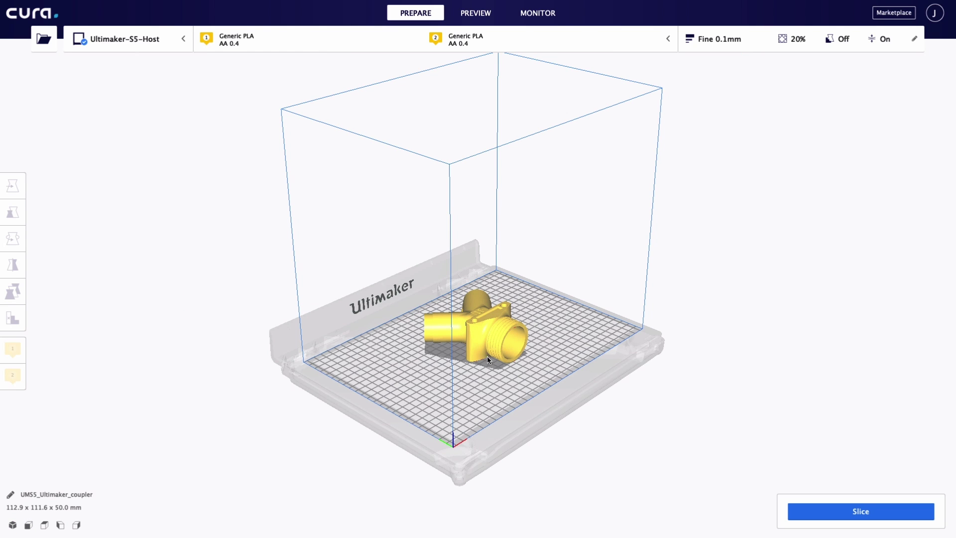
{"action": "mouse_move", "coordinate": [487, 356]}
{"action": "right_mouse_down"}
{"action": "mouse_move", "coordinate": [284, 418]}
{"action": "mouse_move", "coordinate": [559, 330]}
{"action": "mouse_move", "coordinate": [413, 445]}
{"action": "mouse_move", "coordinate": [492, 343]}
{"action": "right_mouse_up"}
{"action": "scroll", "coordinate": [492, 343], "scroll_direction": "up", "scroll_amount": 2}
{"action": "scroll", "coordinate": [492, 343], "scroll_direction": "up", "scroll_amount": 5}
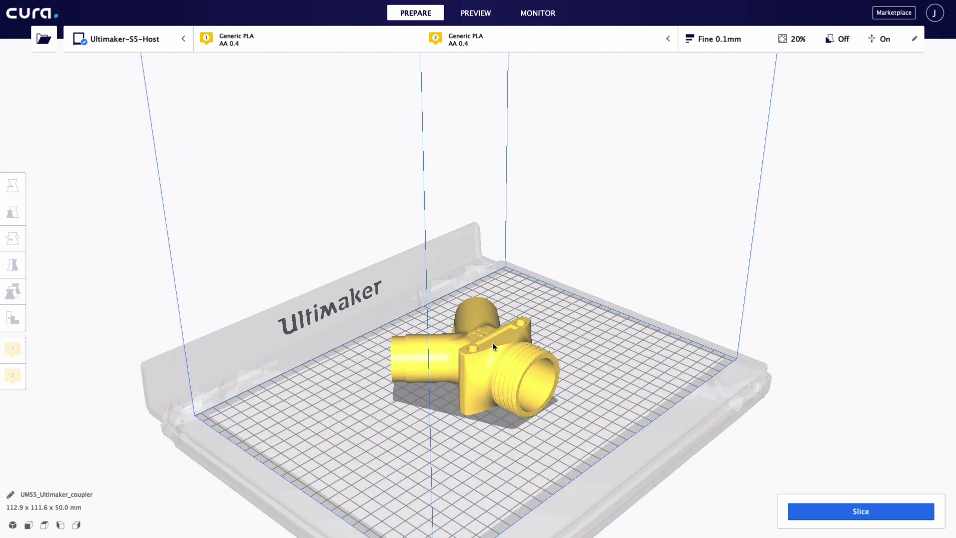
{"action": "scroll", "coordinate": [491, 386], "scroll_direction": "down", "scroll_amount": 5}
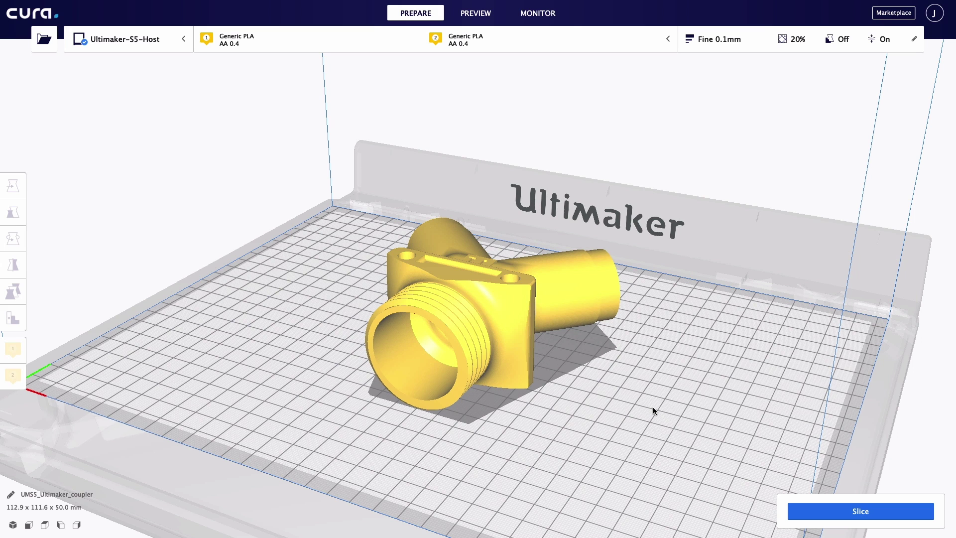
Shift the coupler along X, then set X to 0 to recentre it at 0, 0, 0
{"action": "left_click", "coordinate": [491, 310]}
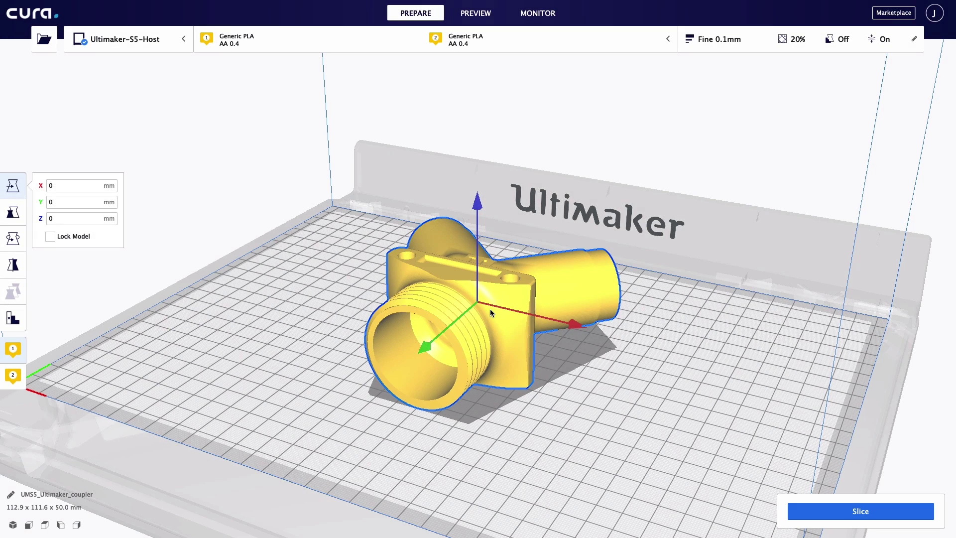
{"action": "left_click_drag", "start_coordinate": [552, 327], "coordinate": [522, 313]}
{"action": "left_click_drag", "start_coordinate": [75, 186], "coordinate": [42, 188]}
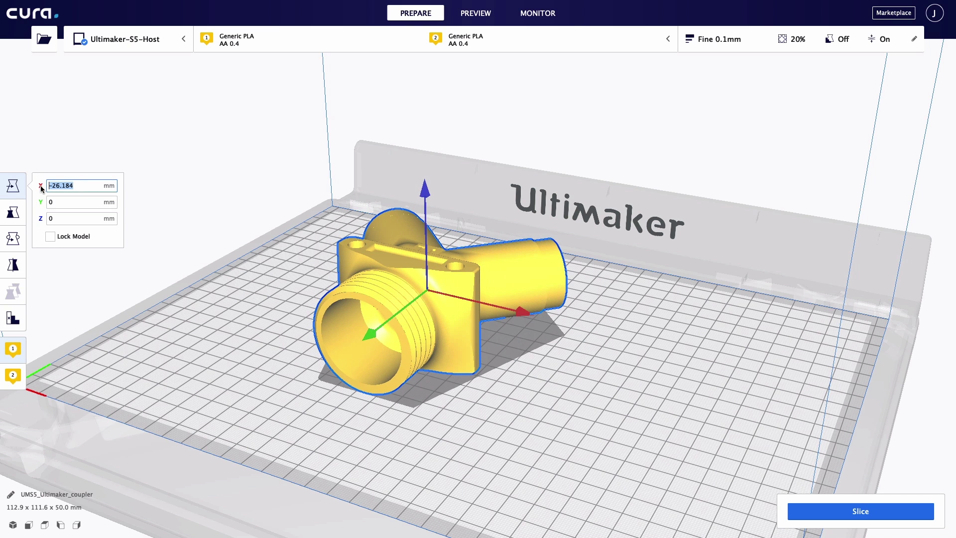
{"action": "type", "text": "0"}
{"action": "key", "text": "Return"}
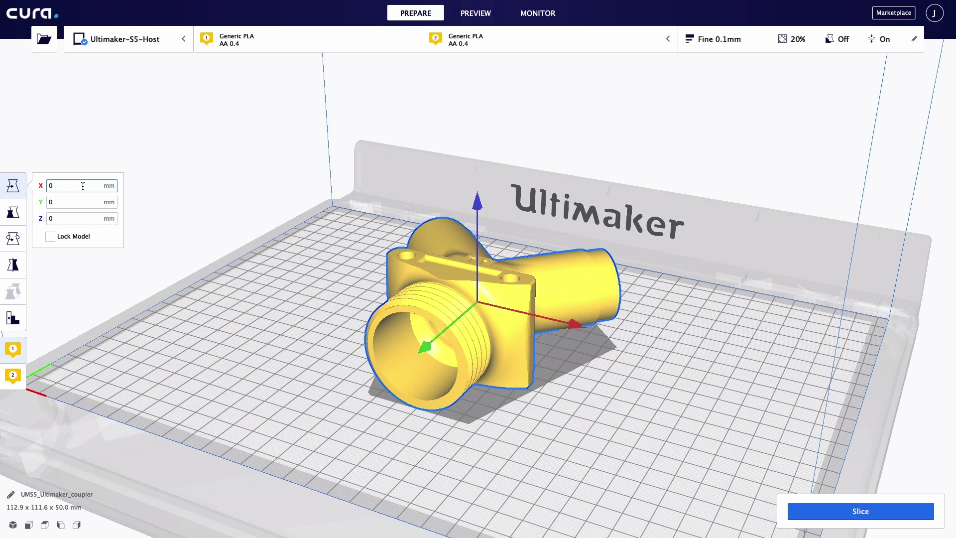
Trial-resize the coupler, including 100 mm in X, then reset it to 100% scale
{"action": "left_click", "coordinate": [13, 212]}
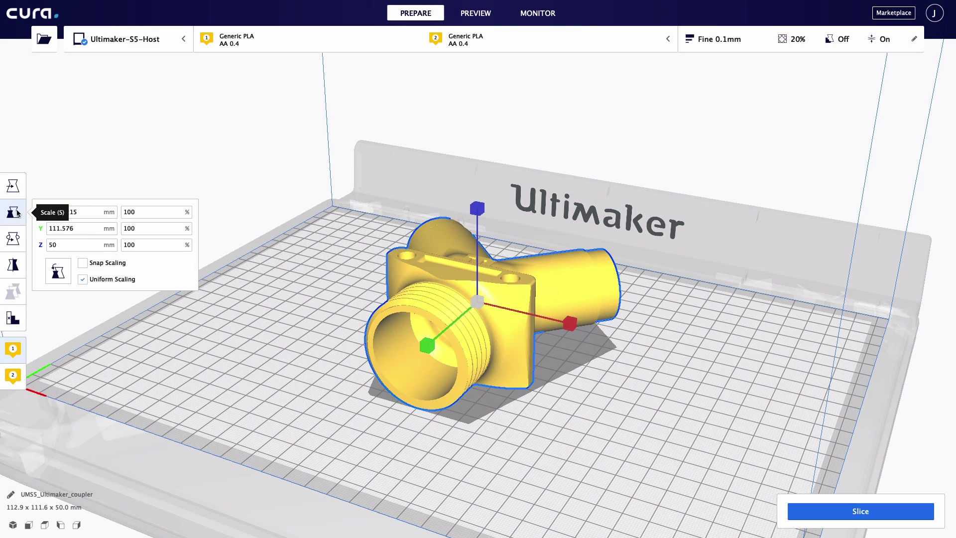
{"action": "left_click_drag", "start_coordinate": [477, 208], "coordinate": [479, 214]}
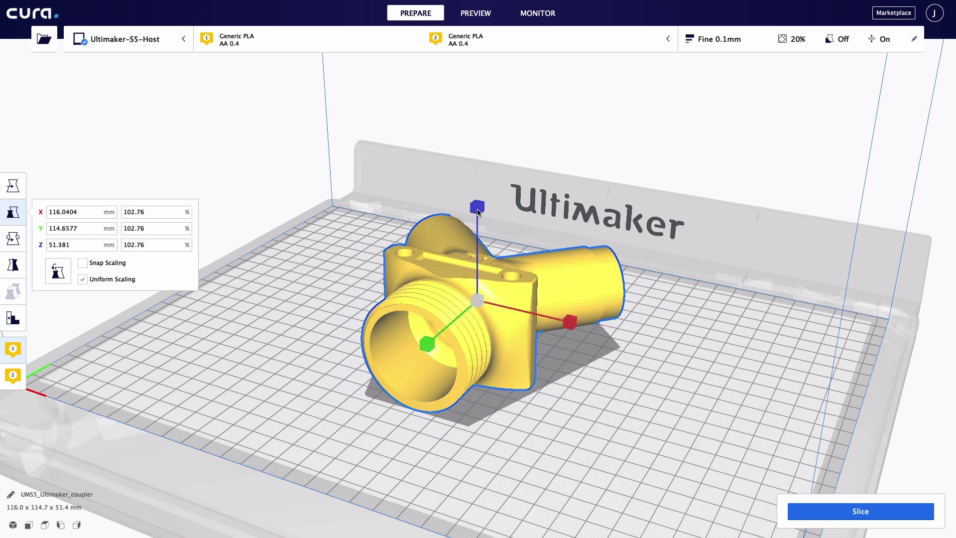
{"action": "double_click", "coordinate": [98, 213]}
{"action": "type", "text": "100"}
{"action": "key", "text": "Tab"}
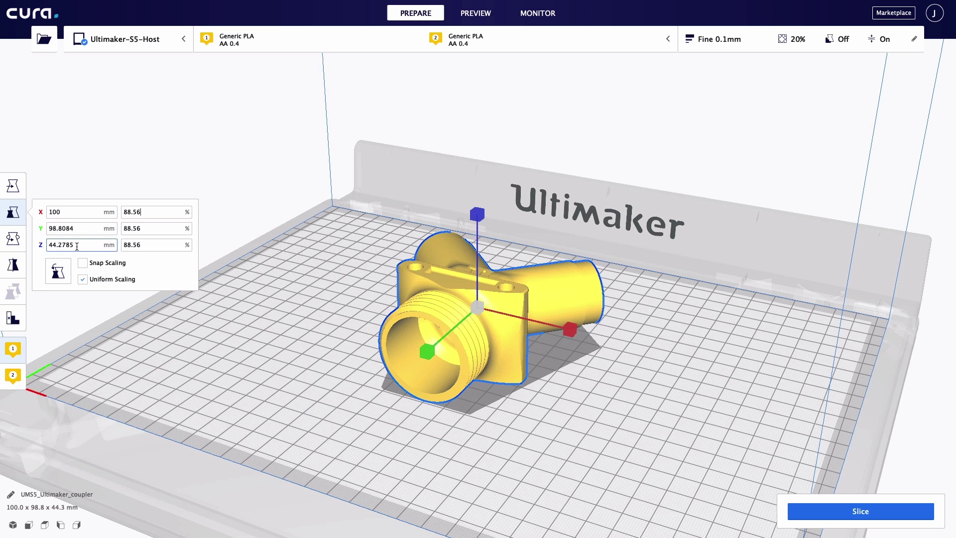
{"action": "left_click", "coordinate": [58, 272]}
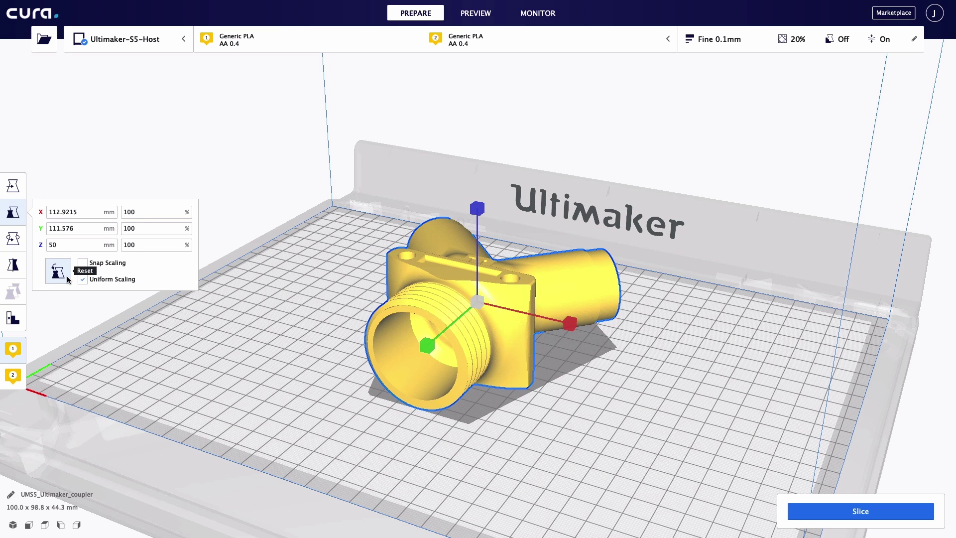
Rotate the coupler and lay it flat, standing upright at 112.6 × 56.4 × 111.6 mm
{"action": "left_click", "coordinate": [13, 239]}
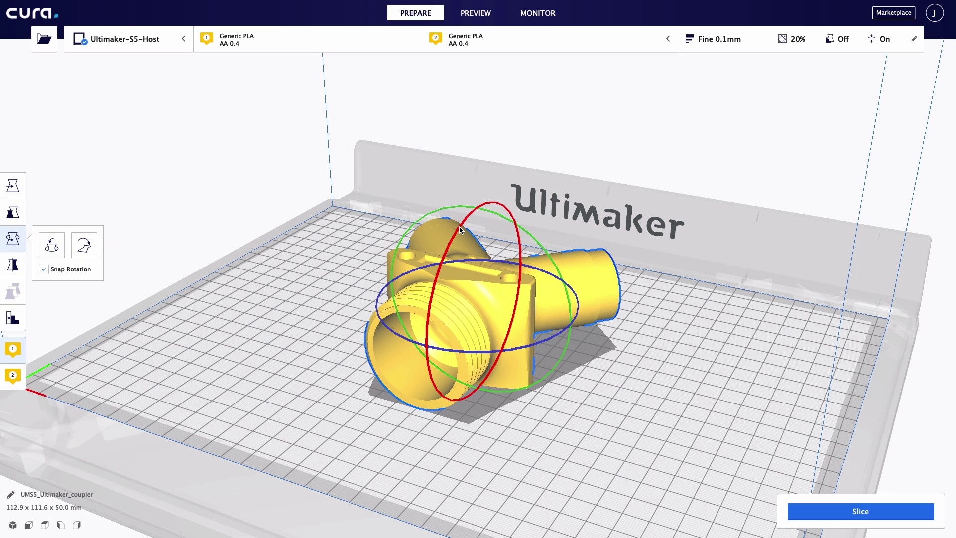
{"action": "left_click_drag", "start_coordinate": [459, 227], "coordinate": [427, 371]}
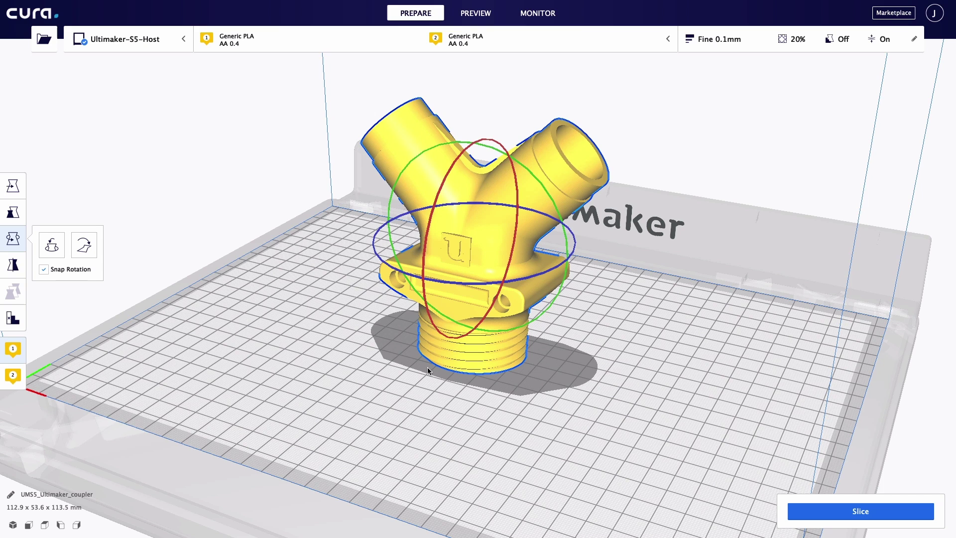
{"action": "left_click", "coordinate": [86, 252]}
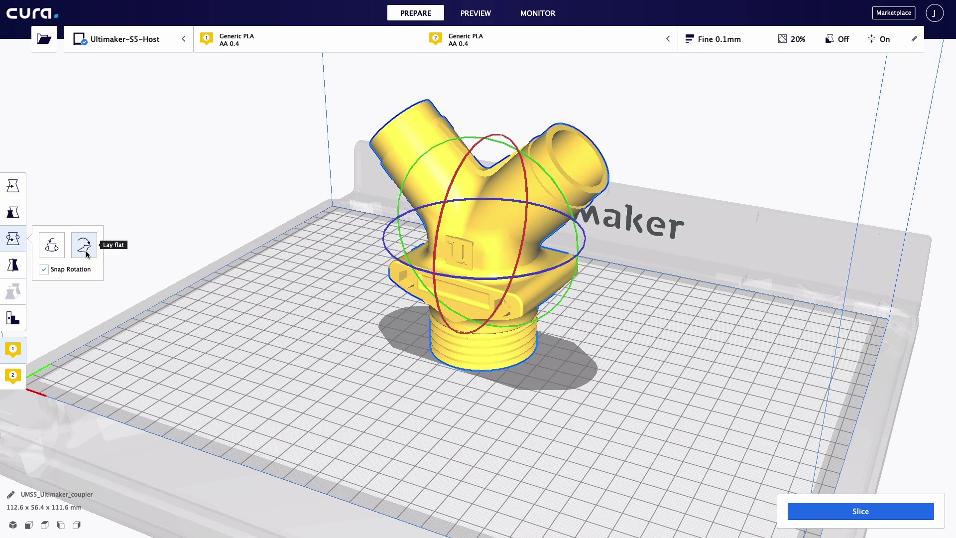
{"action": "left_click", "coordinate": [18, 266]}
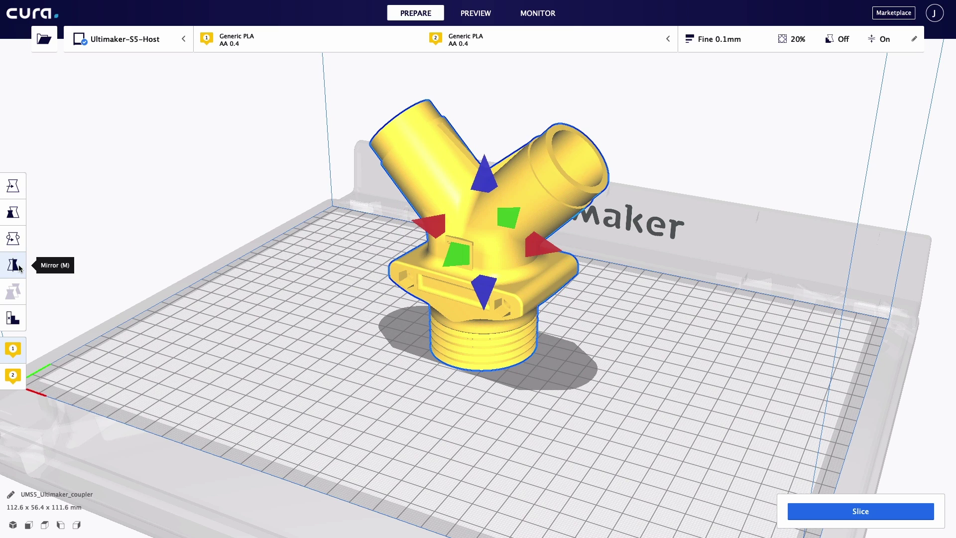
Mirror the coupler vertically so its threaded end rests on the build plate
{"action": "left_click", "coordinate": [484, 174]}
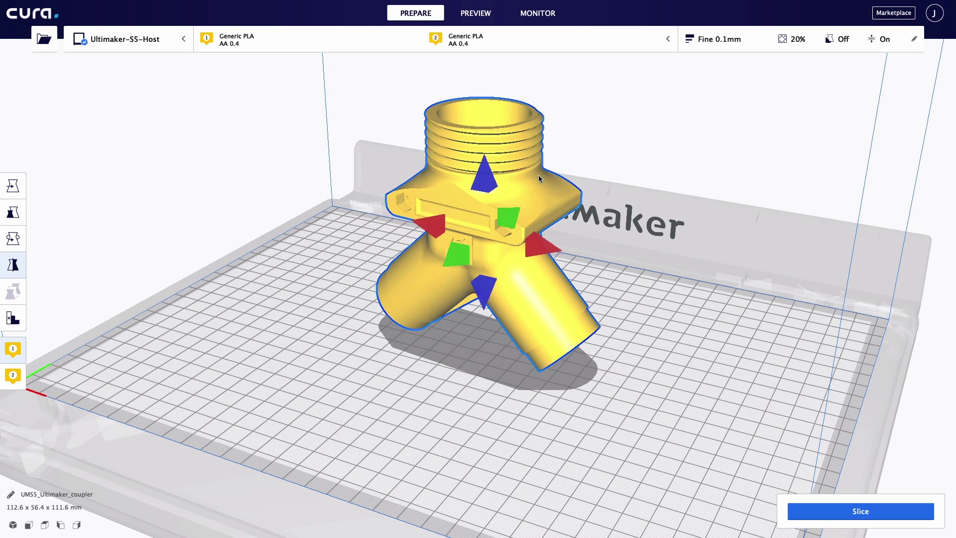
{"action": "left_click", "coordinate": [486, 184]}
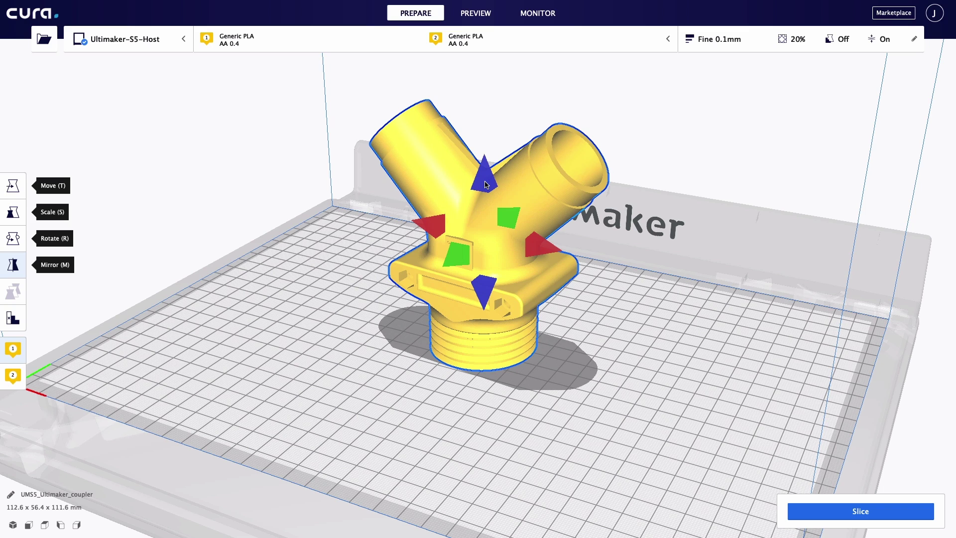
{"action": "right_click", "coordinate": [500, 247]}
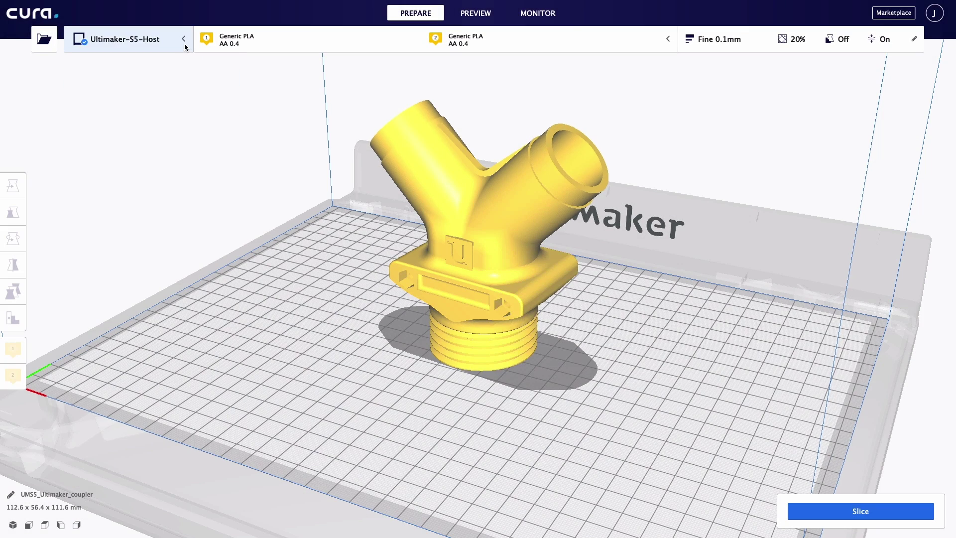
Show the UMS5 configurations Black Tough PLA/Natural PVA and Green ABS/Breakaway
{"action": "left_click", "coordinate": [185, 46]}
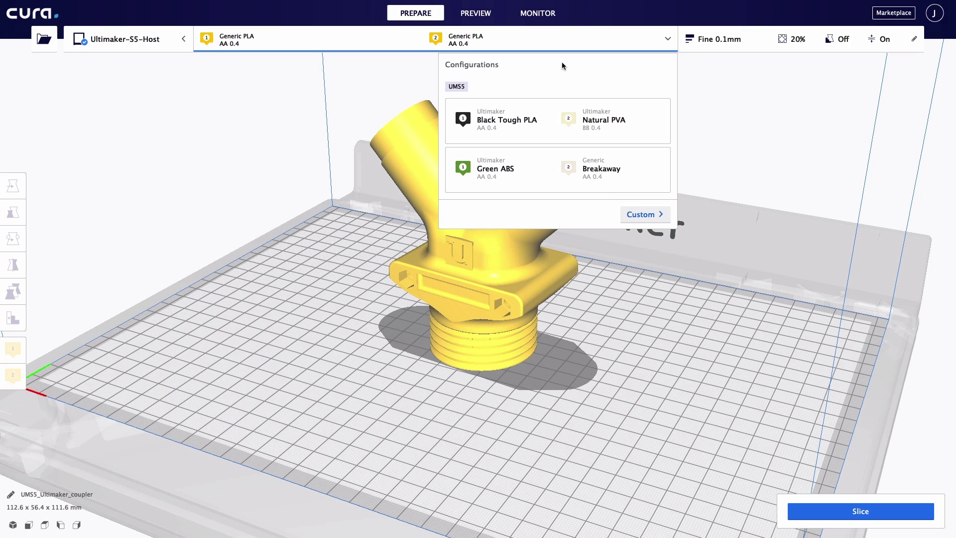
Apply the Black Tough PLA / Natural PVA configuration and bring up Print settings
{"action": "left_click", "coordinate": [639, 120]}
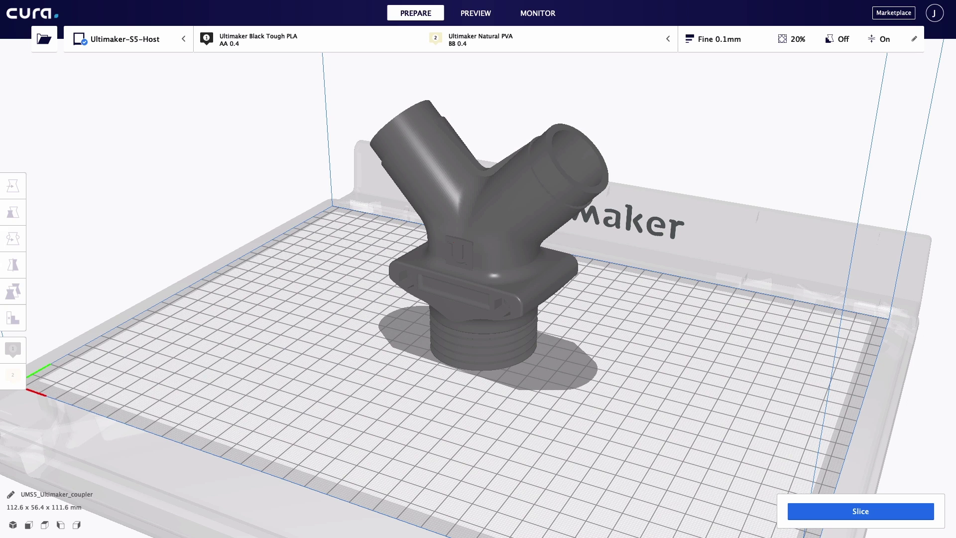
{"action": "left_click", "coordinate": [797, 39]}
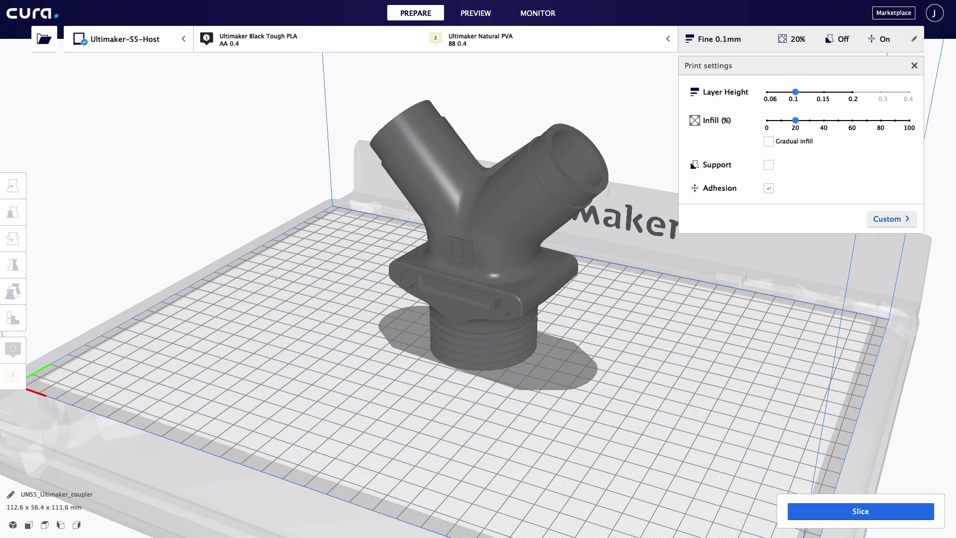
Switch to Custom settings and lengthen the panel to reveal wall, infill, temperature and speed values
{"action": "left_click", "coordinate": [906, 219]}
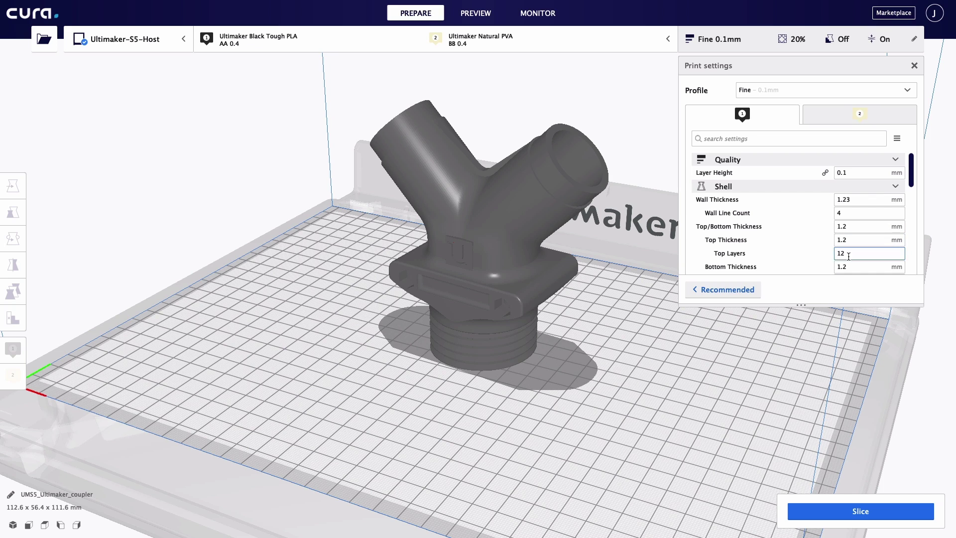
{"action": "left_click_drag", "start_coordinate": [801, 304], "coordinate": [813, 477]}
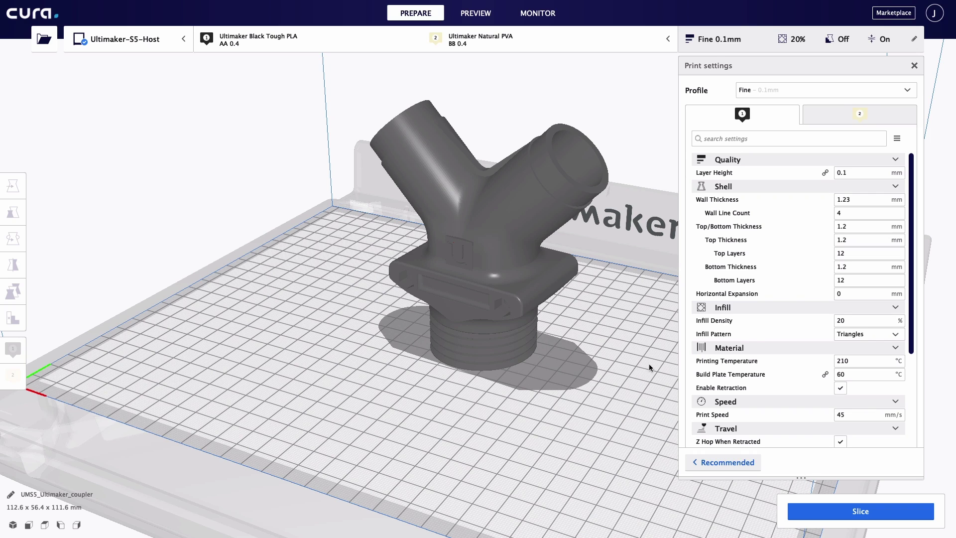
{"action": "mouse_move", "coordinate": [702, 322]}
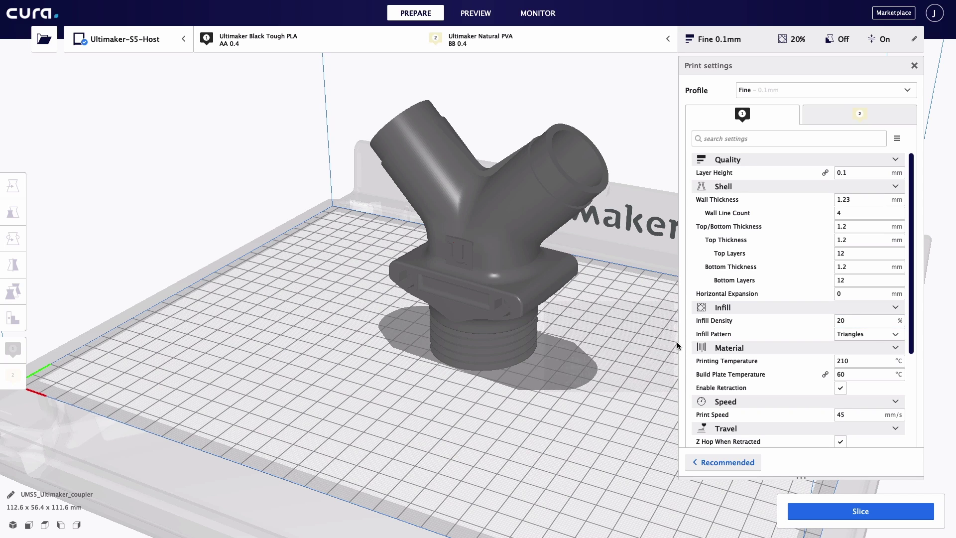
In Recommended mode, pick Fast 0.2 mm layers and enable support printed by Extruder 2 (Natural PVA)
{"action": "left_click", "coordinate": [690, 462]}
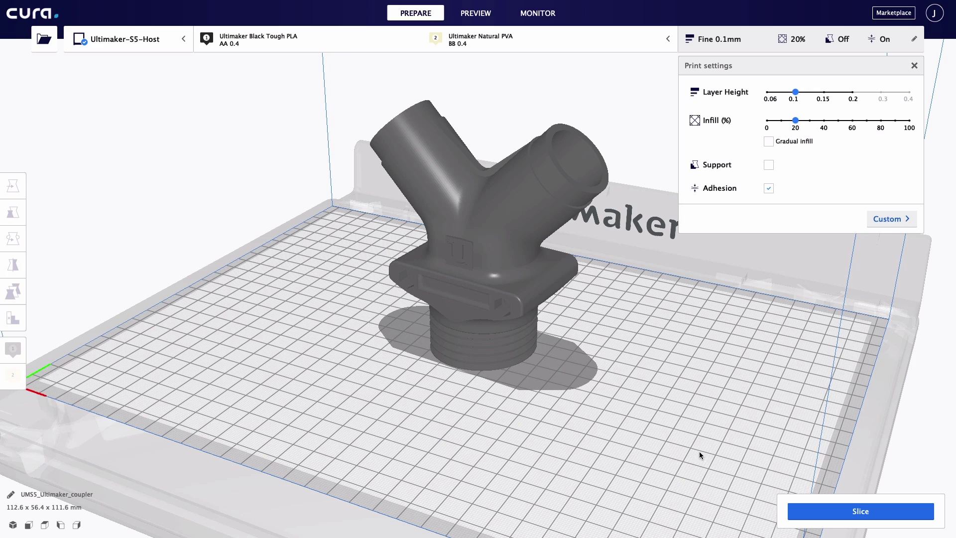
{"action": "left_click", "coordinate": [852, 93]}
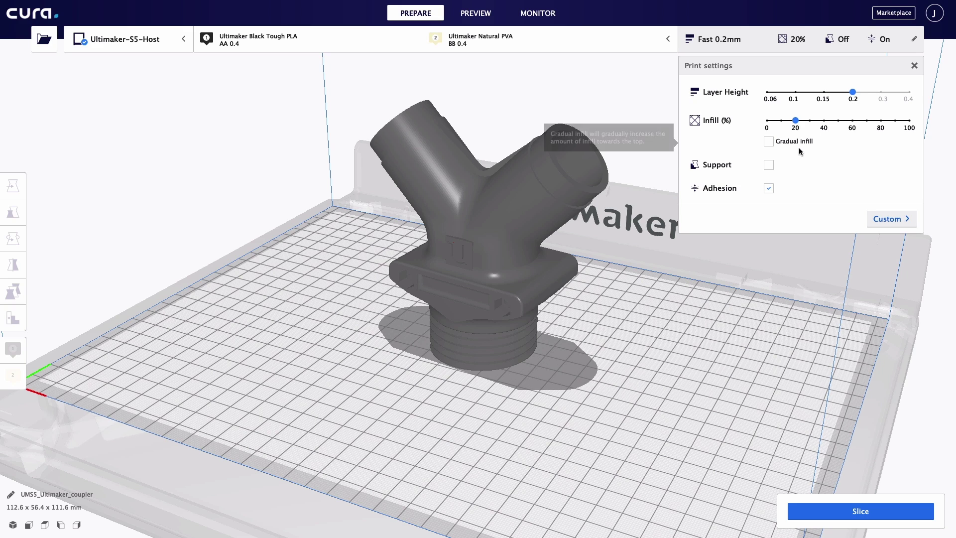
{"action": "left_click", "coordinate": [770, 165]}
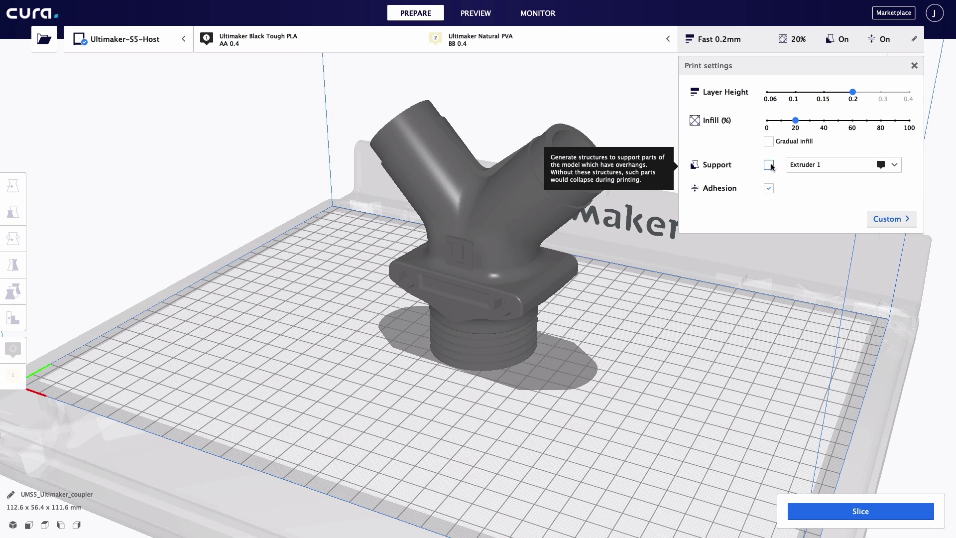
{"action": "left_click", "coordinate": [898, 166]}
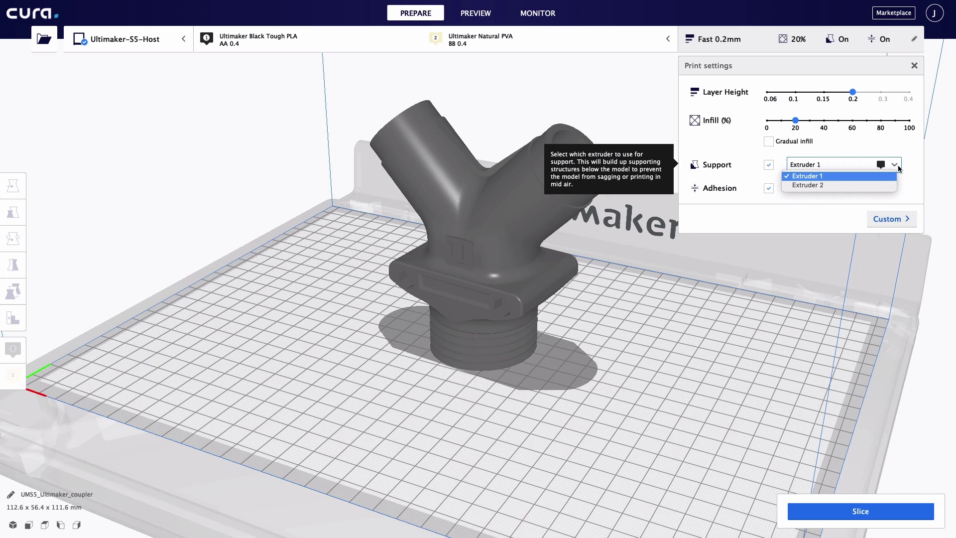
{"action": "left_click", "coordinate": [865, 184]}
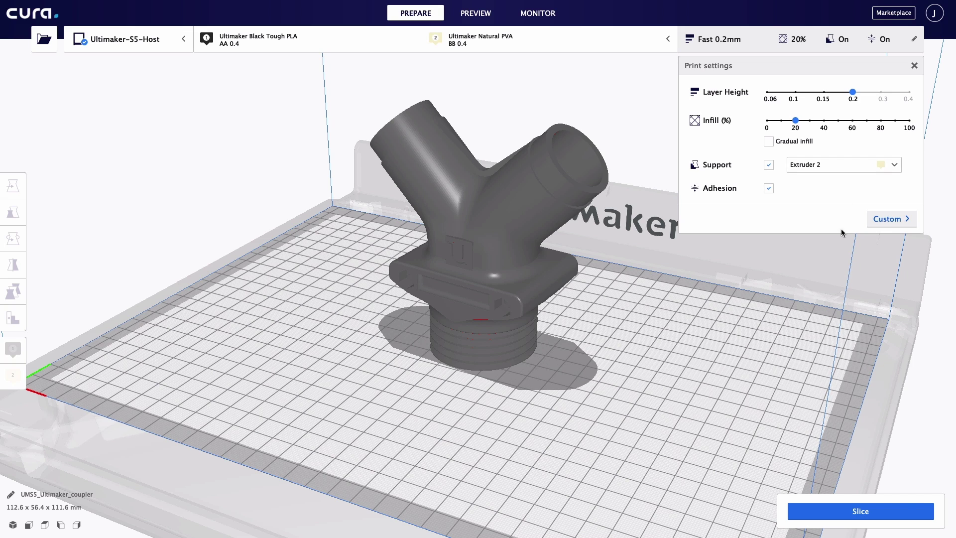
Slice the coupler and view the estimate breakdown: 19 h 37 min, 147 g, 18.78 m
{"action": "left_click", "coordinate": [912, 509]}
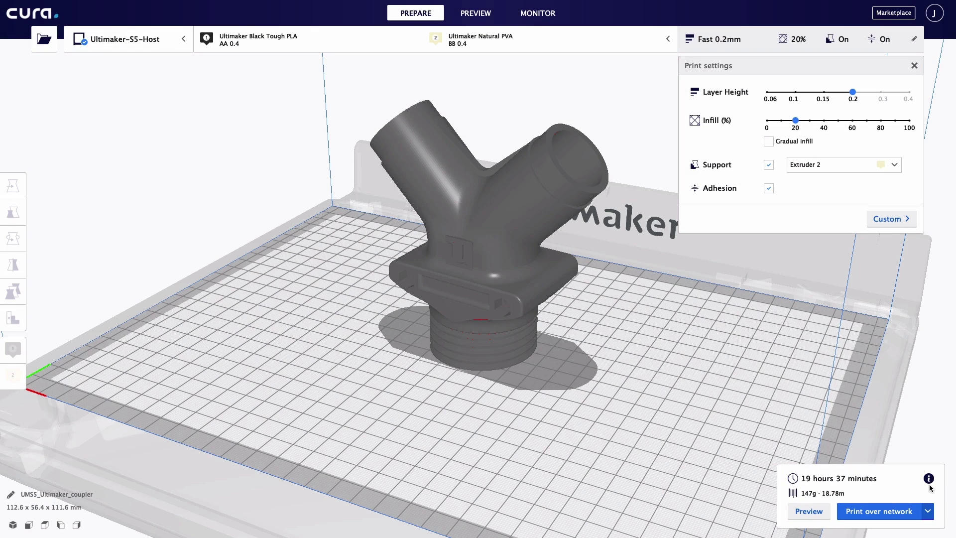
{"action": "mouse_move", "coordinate": [929, 479]}
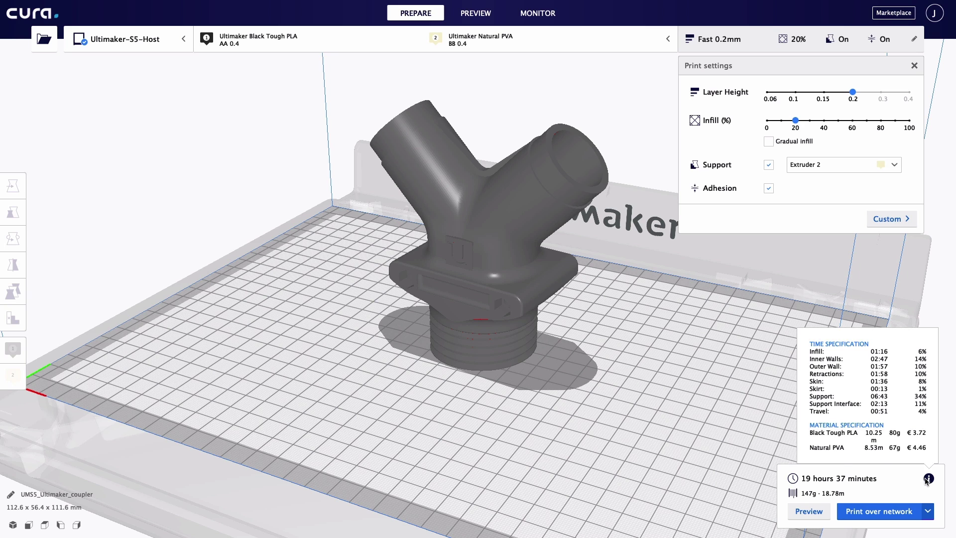
Preview the sliced layers up to layer 211, play and stop the simulation, and open the colour schemes
{"action": "left_click", "coordinate": [807, 511]}
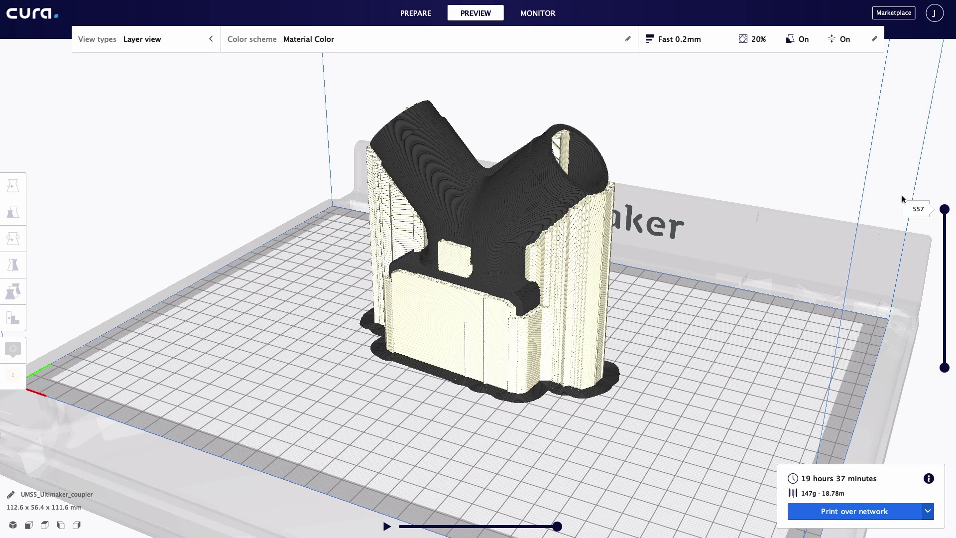
{"action": "left_click_drag", "start_coordinate": [946, 213], "coordinate": [946, 308]}
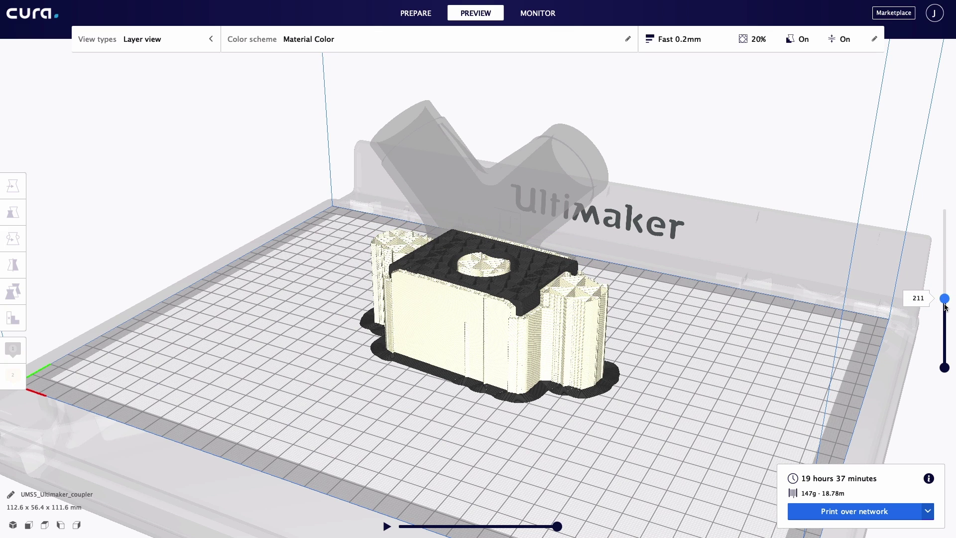
{"action": "left_click", "coordinate": [387, 525]}
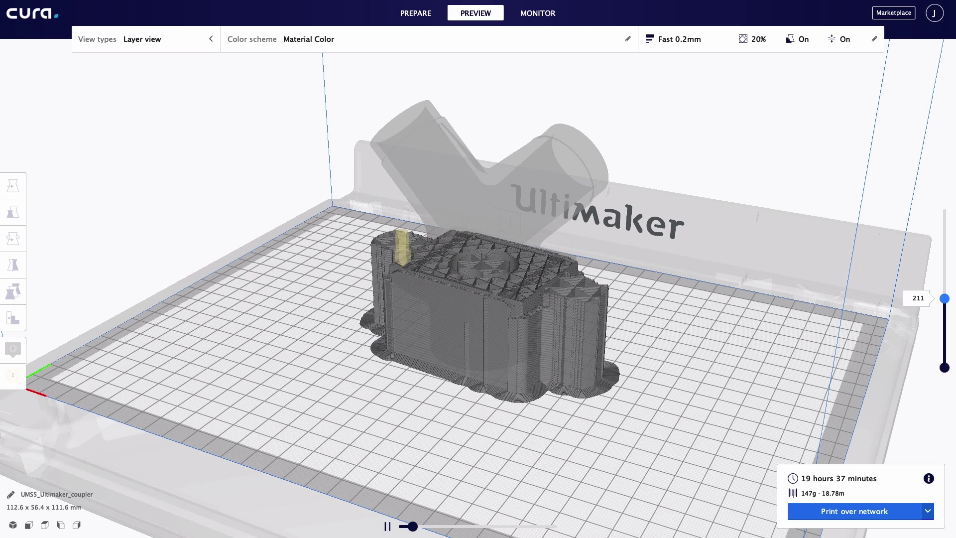
{"action": "left_click", "coordinate": [387, 526]}
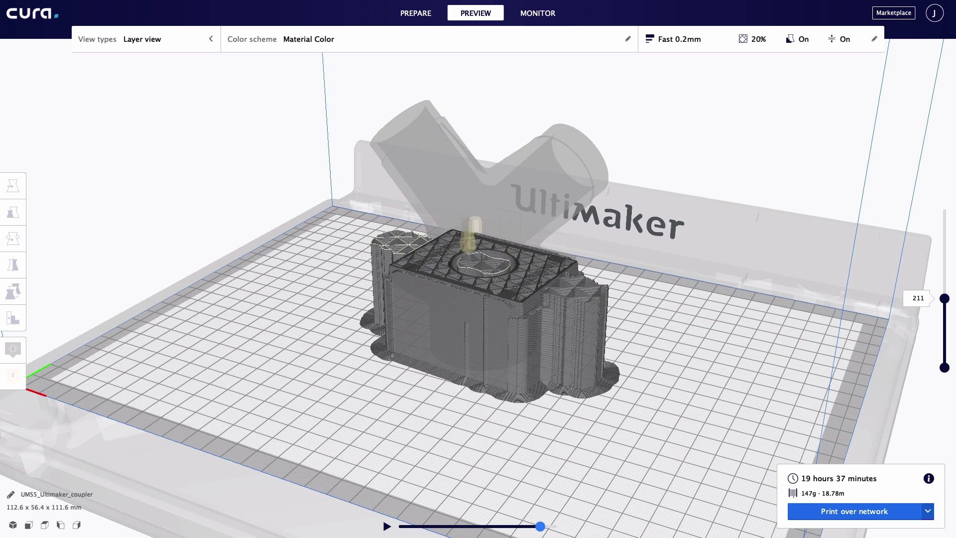
{"action": "left_click", "coordinate": [580, 48]}
{"action": "left_click", "coordinate": [625, 88]}
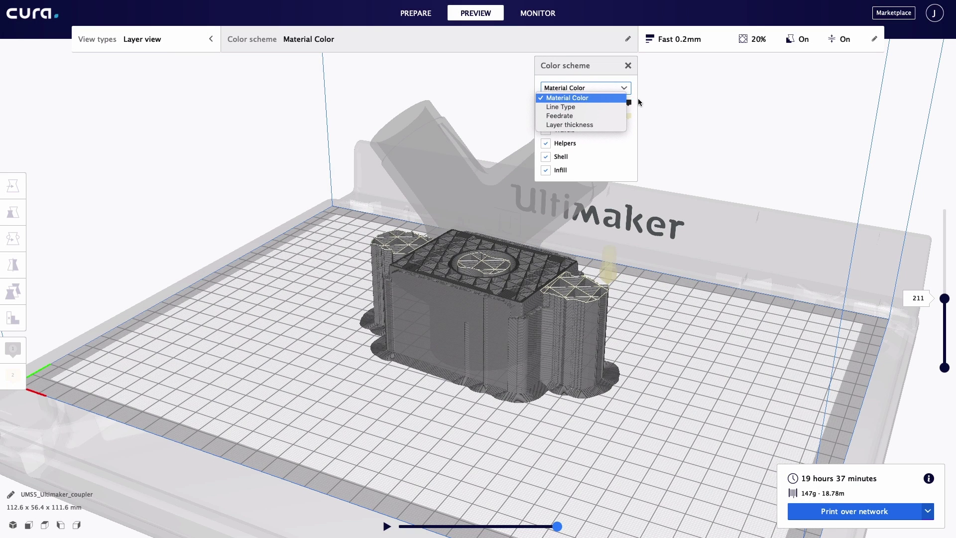
Colour the preview by Line Type and send the job to Ultimaker-S5-Host over the network
{"action": "left_click", "coordinate": [618, 107]}
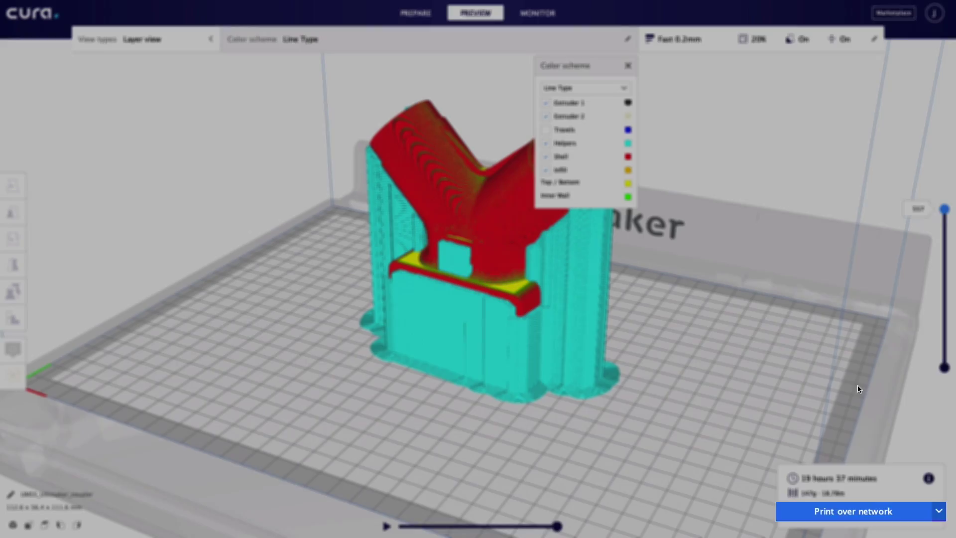
{"action": "left_click", "coordinate": [855, 511]}
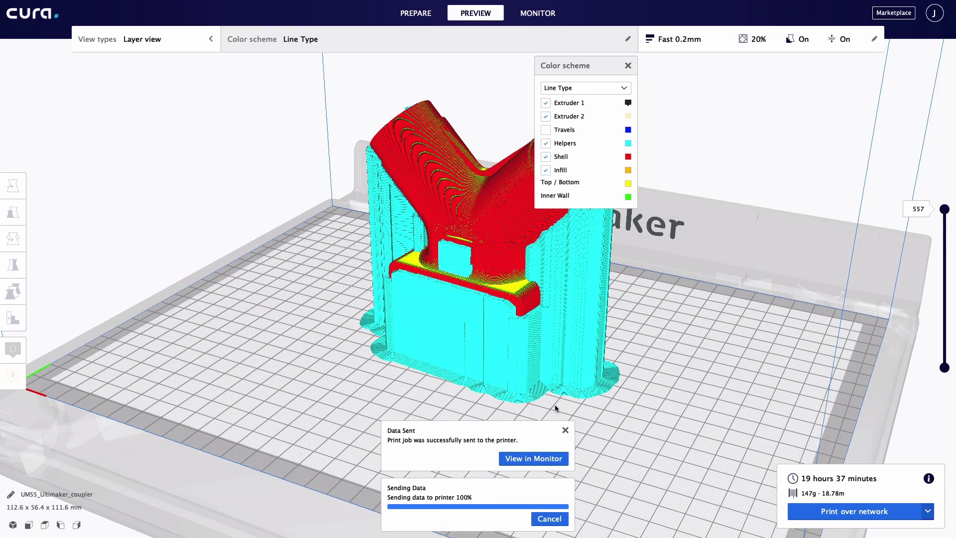
{"action": "left_click", "coordinate": [550, 454]}
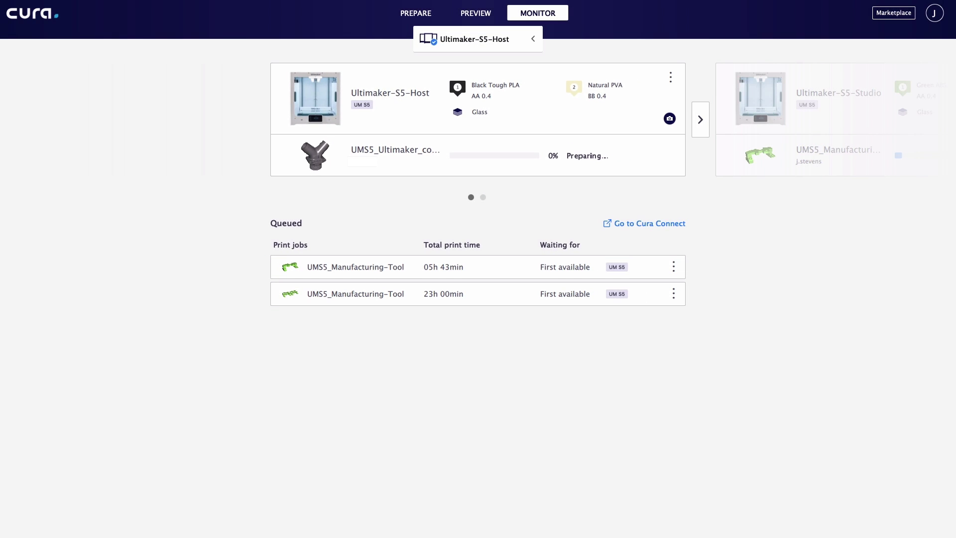
Show the Ultimaker-S5-Studio printer, whose job is 8% done and finishes at 22:05
{"action": "left_click", "coordinate": [700, 119]}
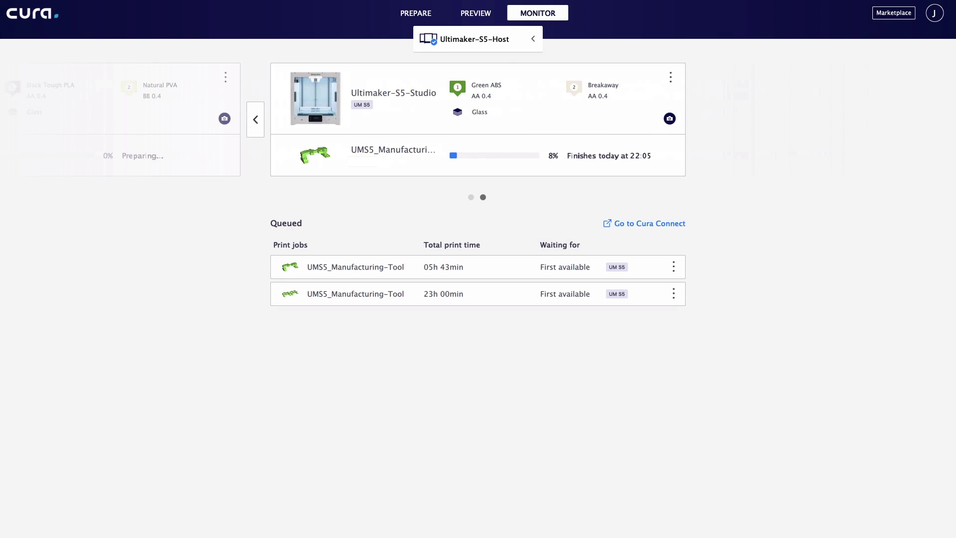